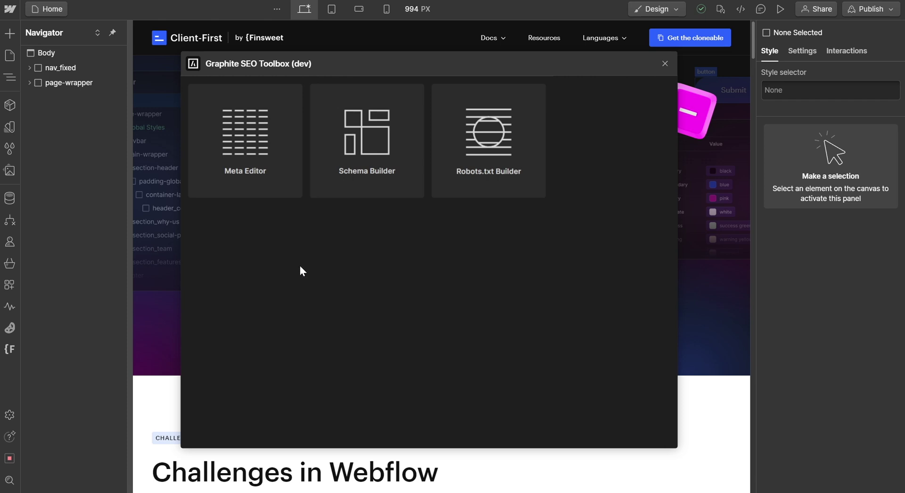
Give the Home page the meta title 'Client-First Style System for Webflow by Finsweet' and a description, then save
{"action": "left_click", "coordinate": [245, 147]}
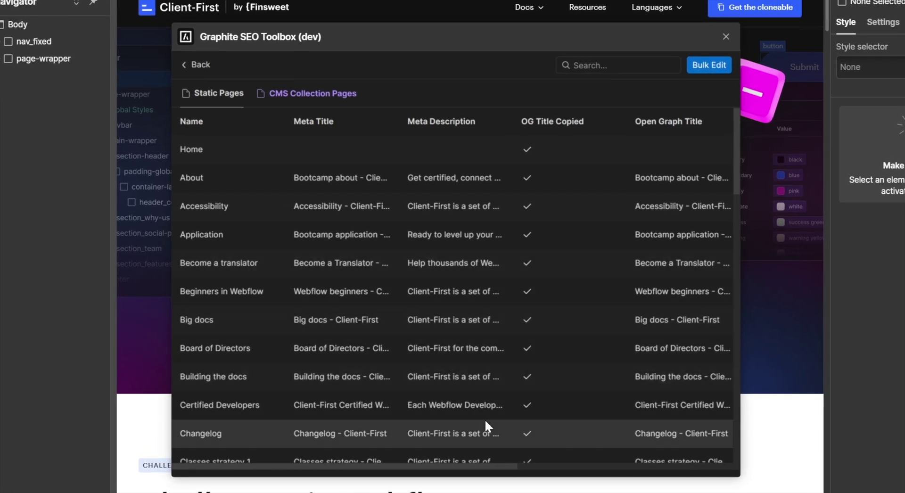
{"action": "mouse_move", "coordinate": [462, 466]}
{"action": "left_mouse_down"}
{"action": "mouse_move", "coordinate": [693, 471]}
{"action": "mouse_move", "coordinate": [519, 474]}
{"action": "left_mouse_up"}
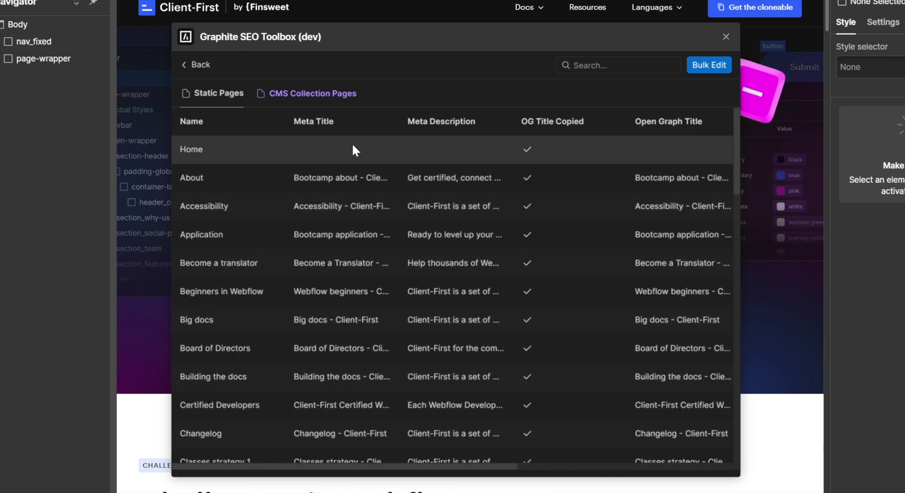
{"action": "left_click", "coordinate": [714, 67]}
{"action": "left_click", "coordinate": [319, 131]}
{"action": "type", "text": "Client-First Style System for Webflow by Finsweet"}
{"action": "left_click", "coordinate": [458, 142]}
{"action": "type", "text": "Build Webflow websites in a clear, org"}
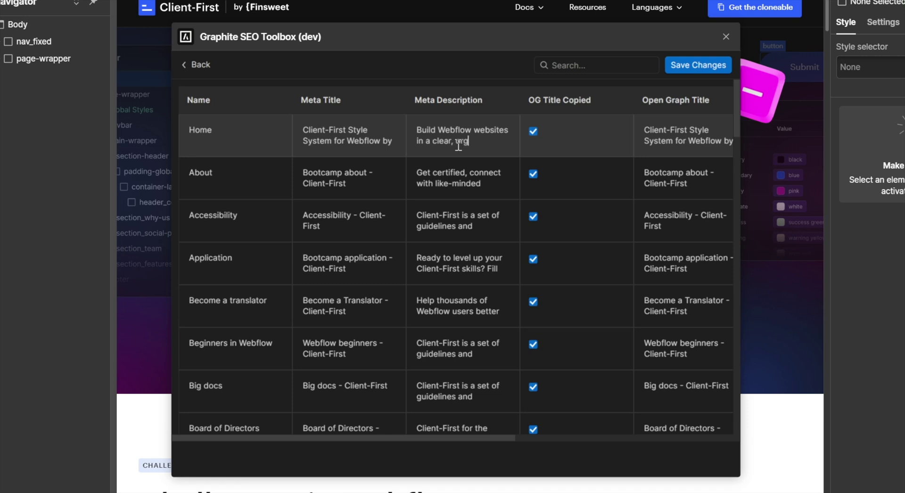
{"action": "type", "text": "anized, and scalable Webflow projects."}
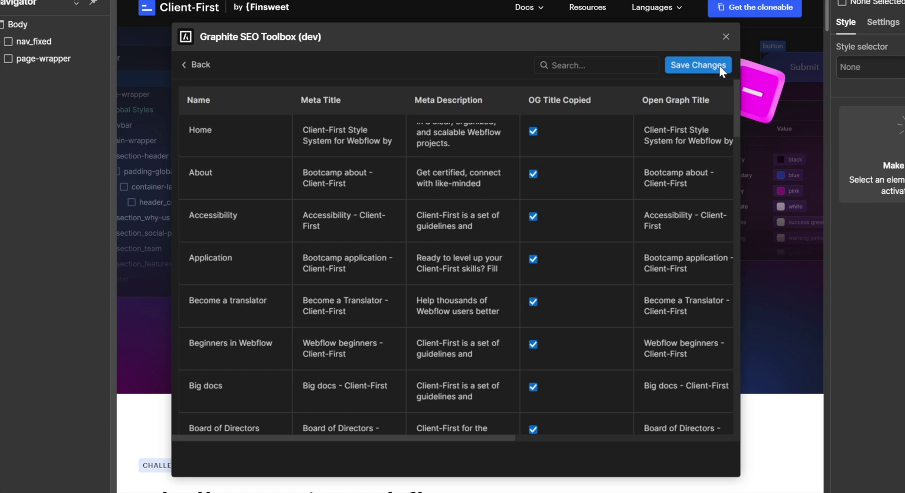
{"action": "left_click", "coordinate": [719, 64]}
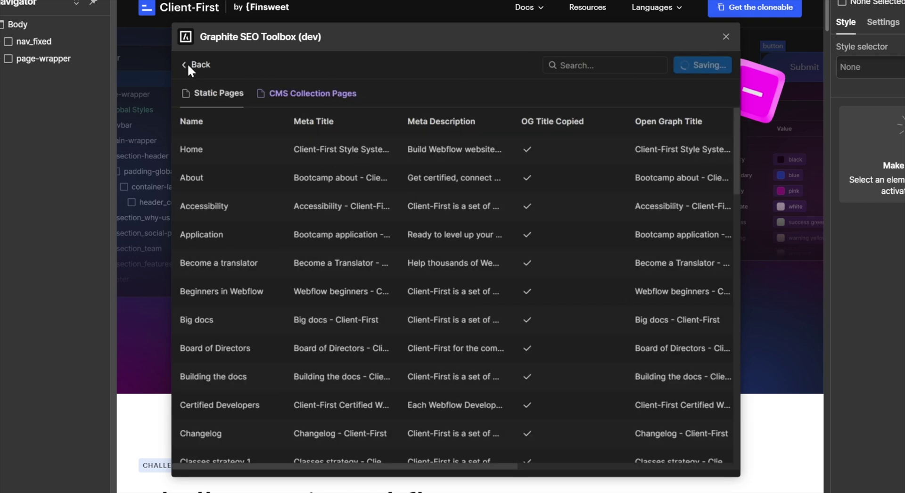
{"action": "left_click", "coordinate": [188, 64]}
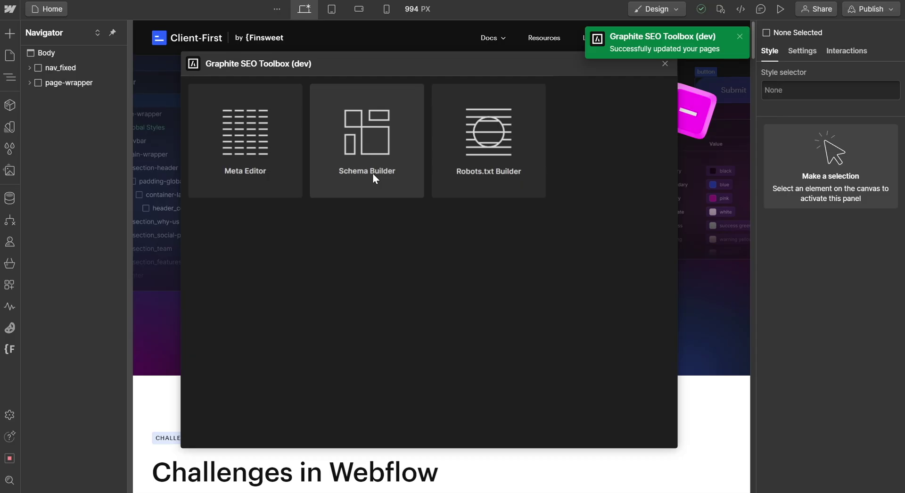
{"action": "left_click", "coordinate": [372, 173]}
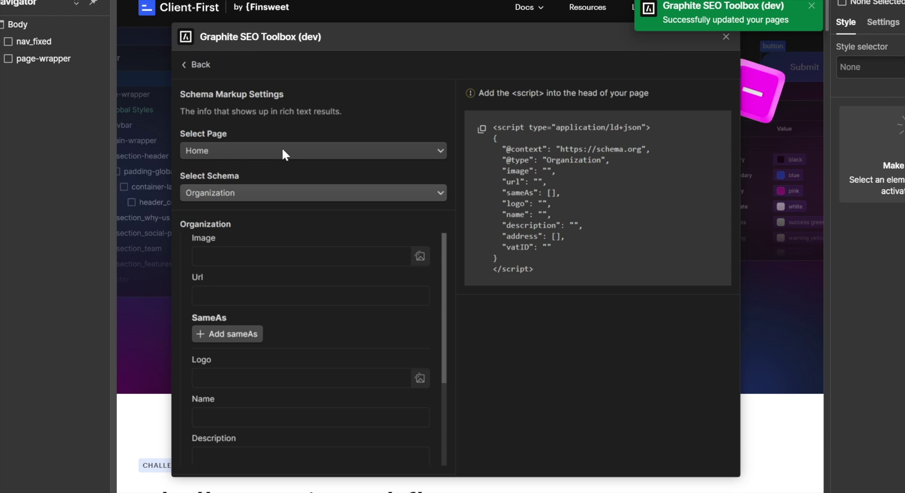
{"action": "left_click", "coordinate": [278, 147]}
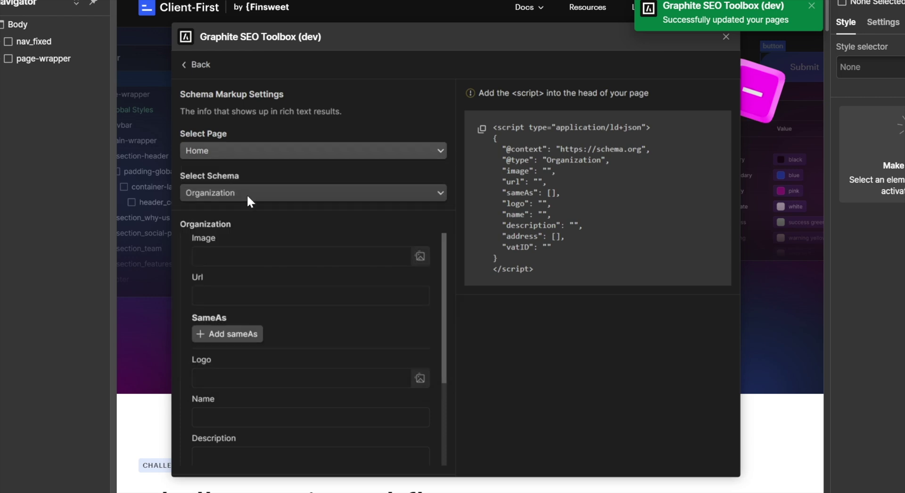
{"action": "left_click", "coordinate": [420, 257]}
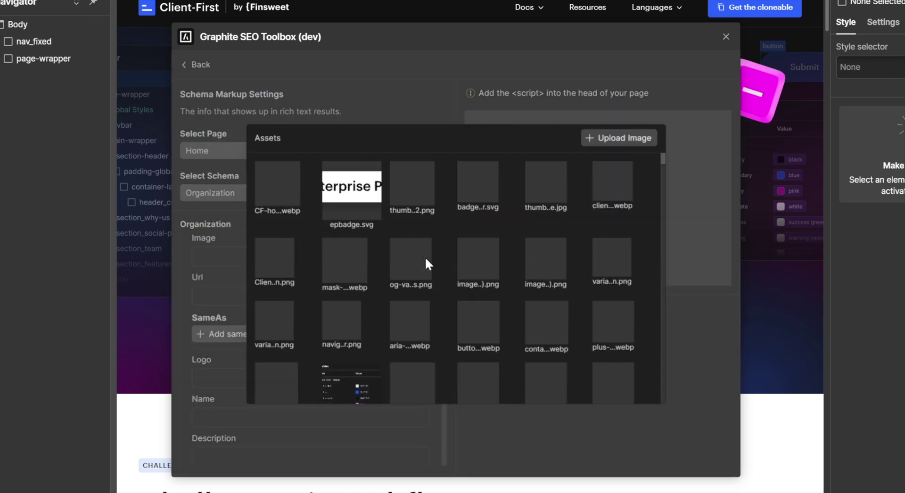
{"action": "left_click", "coordinate": [277, 187]}
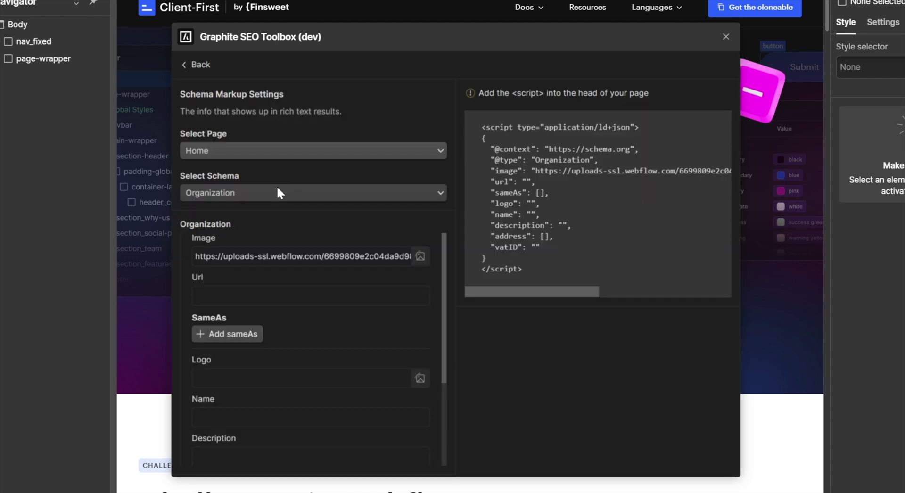
{"action": "left_click", "coordinate": [268, 288]}
{"action": "type", "text": "https://finsweet.com/client-first"}
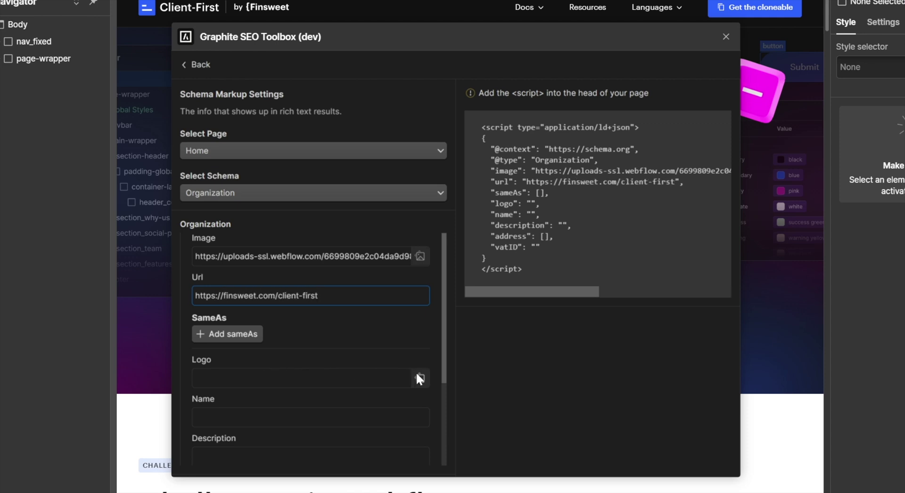
{"action": "left_click", "coordinate": [419, 377]}
{"action": "left_click", "coordinate": [287, 268]}
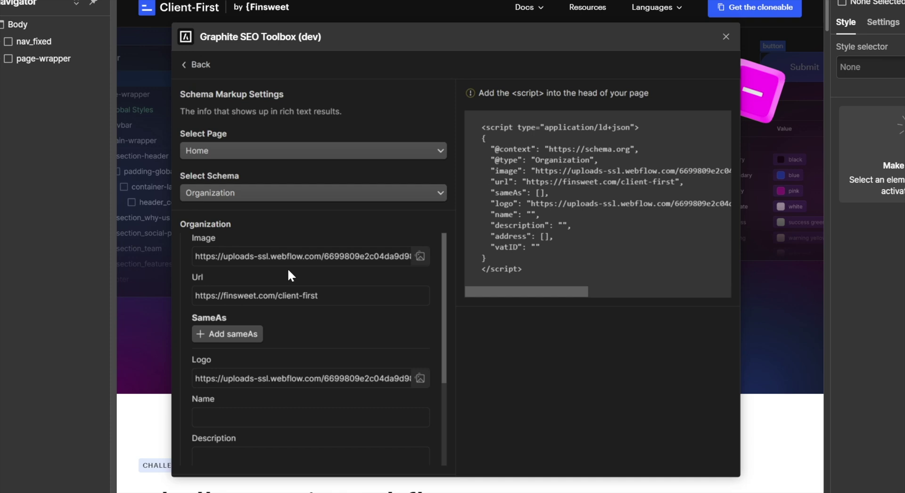
Add the name Finsweet and a description, then copy the generated JSON-LD script
{"action": "left_click", "coordinate": [258, 418]}
{"action": "type", "text": "Finsweet"}
{"action": "scroll", "coordinate": [263, 405], "scroll_direction": "down", "scroll_amount": 2}
{"action": "left_click", "coordinate": [267, 398]}
{"action": "type", "text": "Elevate your online presence through our tailored Webflow"}
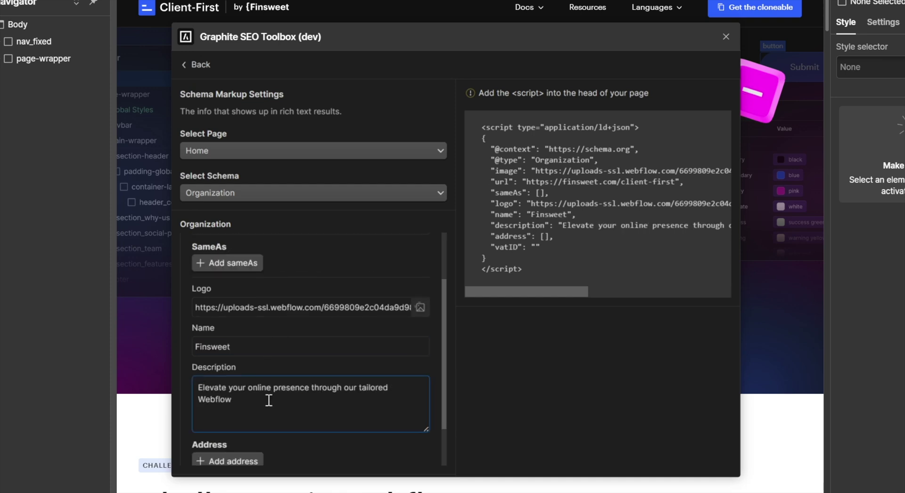
{"action": "type", "text": " solutions designed to lead you to success"}
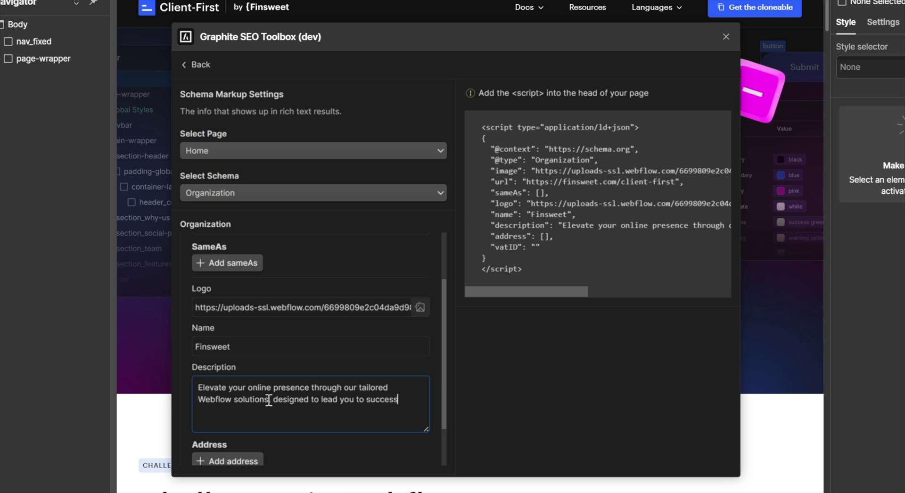
{"action": "type", "text": " with Webflow."}
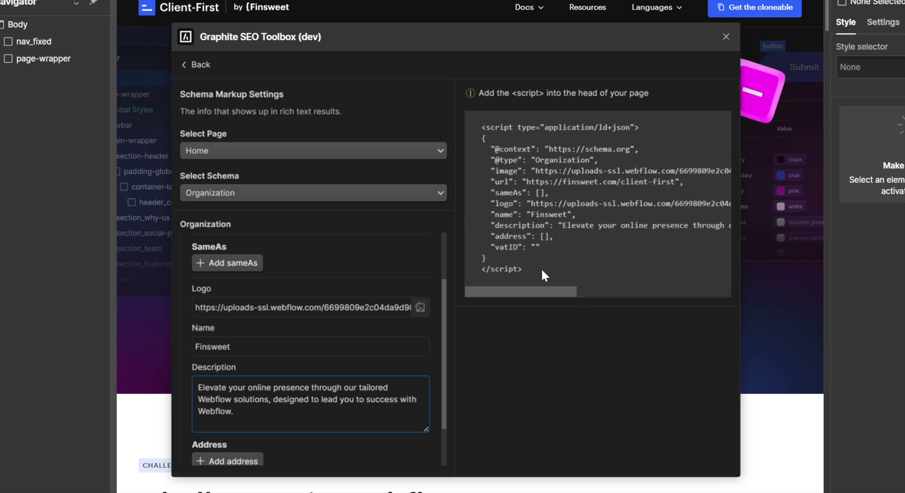
{"action": "left_click_drag", "start_coordinate": [540, 268], "coordinate": [468, 128]}
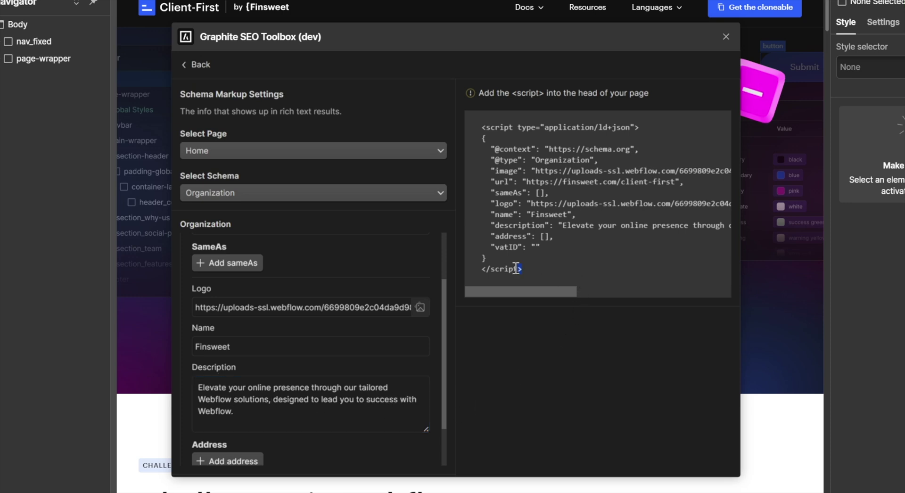
{"action": "left_click", "coordinate": [468, 128]}
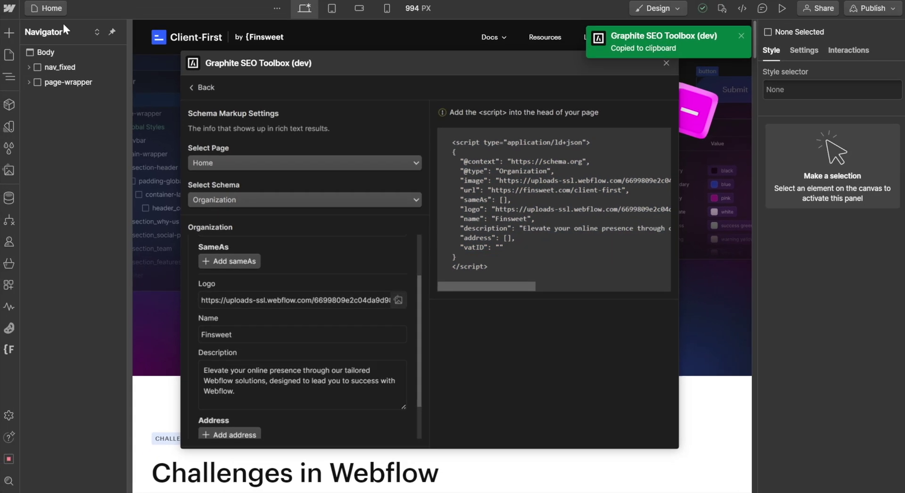
Paste the Organization schema script into the Home page's Inside <head> custom code and save
{"action": "key", "text": "p"}
{"action": "left_click", "coordinate": [158, 97]}
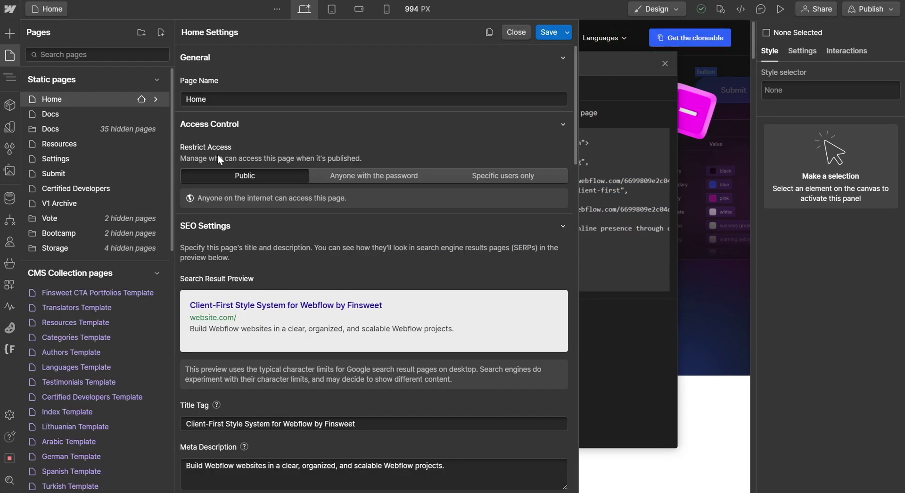
{"action": "scroll", "coordinate": [294, 251], "scroll_direction": "down", "scroll_amount": 7}
{"action": "scroll", "coordinate": [294, 252], "scroll_direction": "down", "scroll_amount": 5}
{"action": "scroll", "coordinate": [294, 252], "scroll_direction": "down", "scroll_amount": 3}
{"action": "left_click", "coordinate": [288, 270]}
{"action": "key", "text": "ctrl+v"}
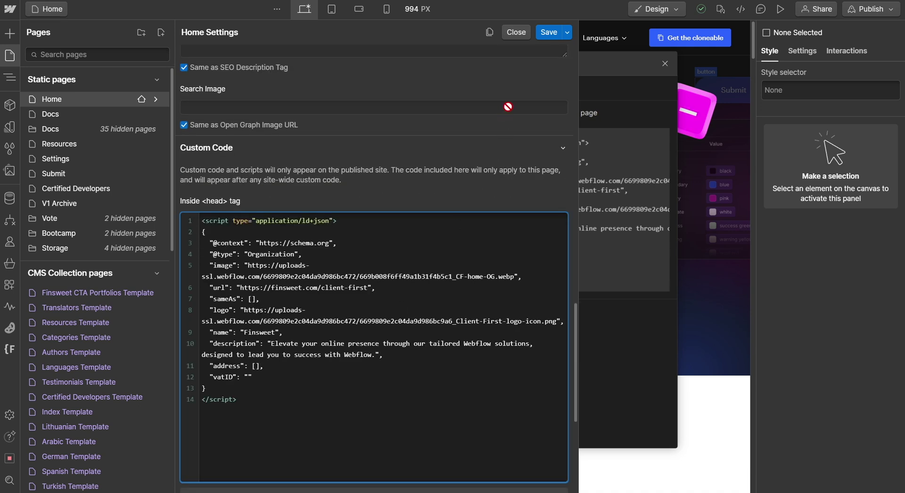
{"action": "left_click", "coordinate": [548, 32]}
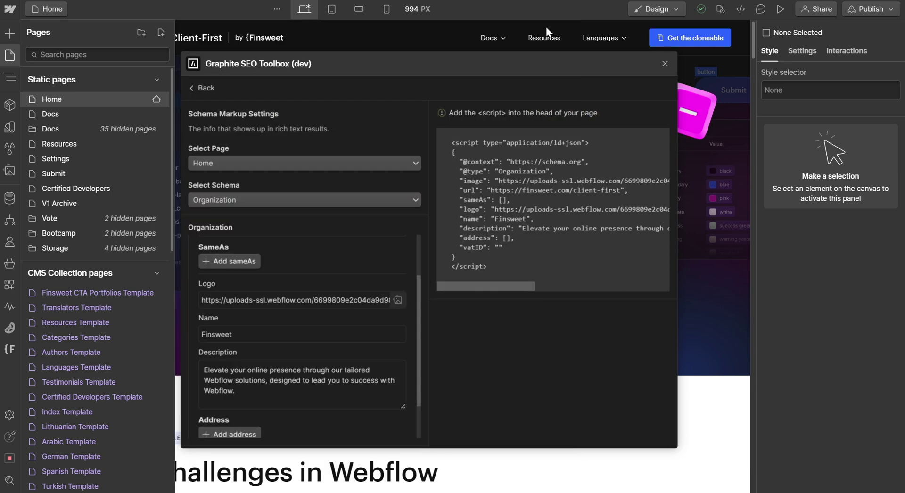
Build a robots.txt allowing all bots but blocking Accessibility, Become a translator, Big docs, Board of Directors
{"action": "left_click", "coordinate": [207, 89]}
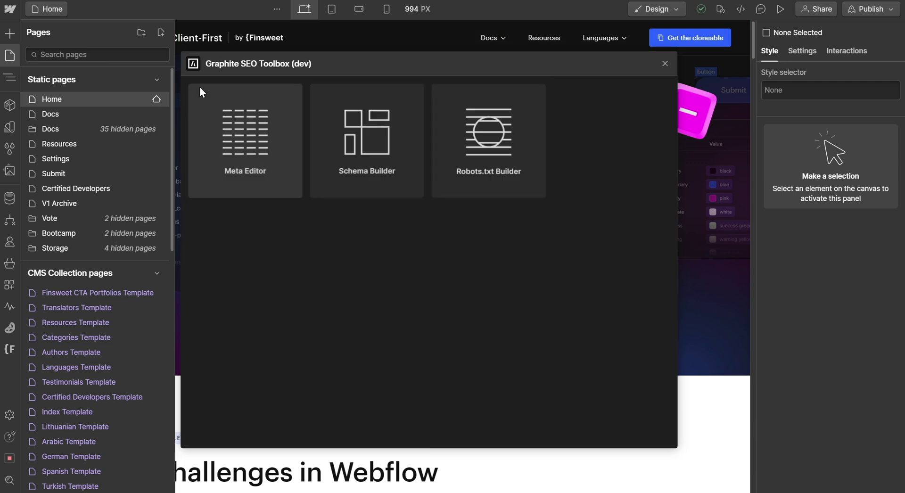
{"action": "left_click", "coordinate": [491, 152]}
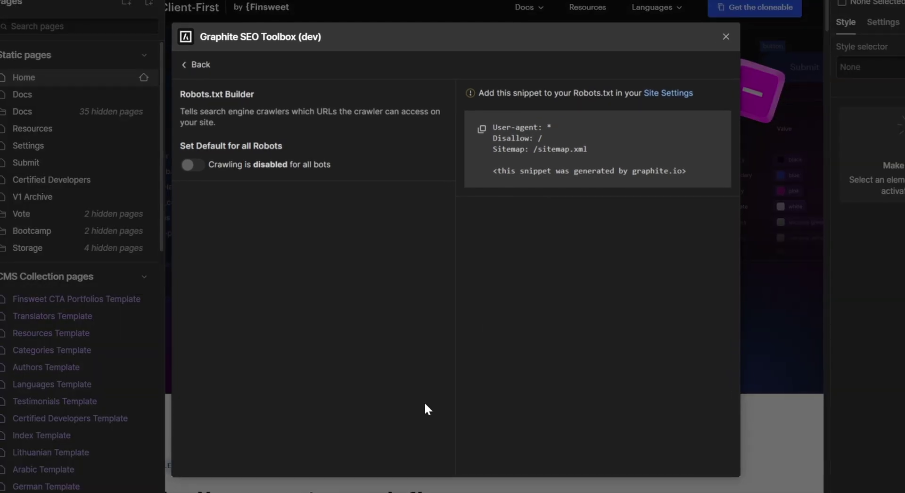
{"action": "left_click", "coordinate": [193, 165]}
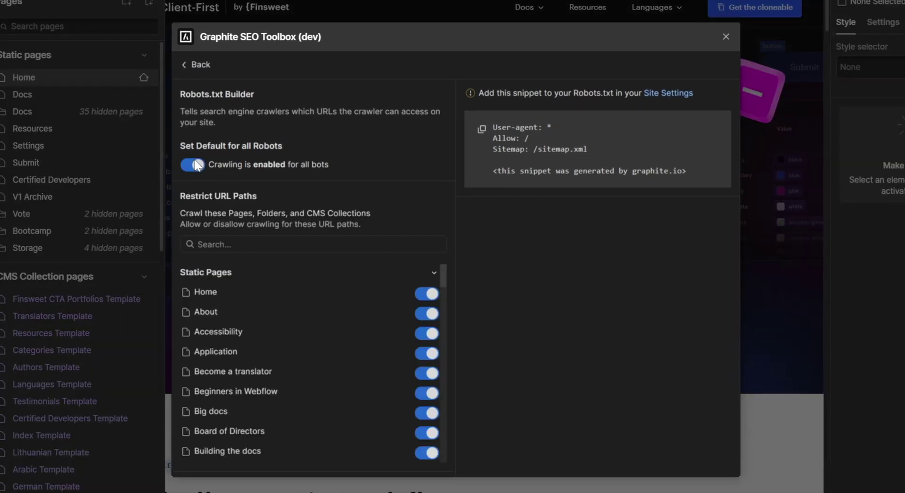
{"action": "left_click", "coordinate": [427, 334]}
{"action": "left_click", "coordinate": [426, 373]}
{"action": "left_click", "coordinate": [425, 413]}
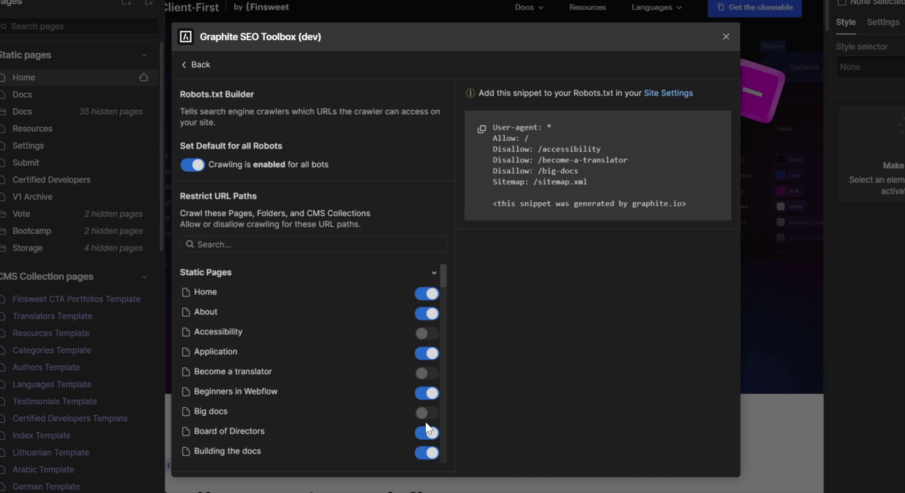
{"action": "left_click", "coordinate": [426, 453]}
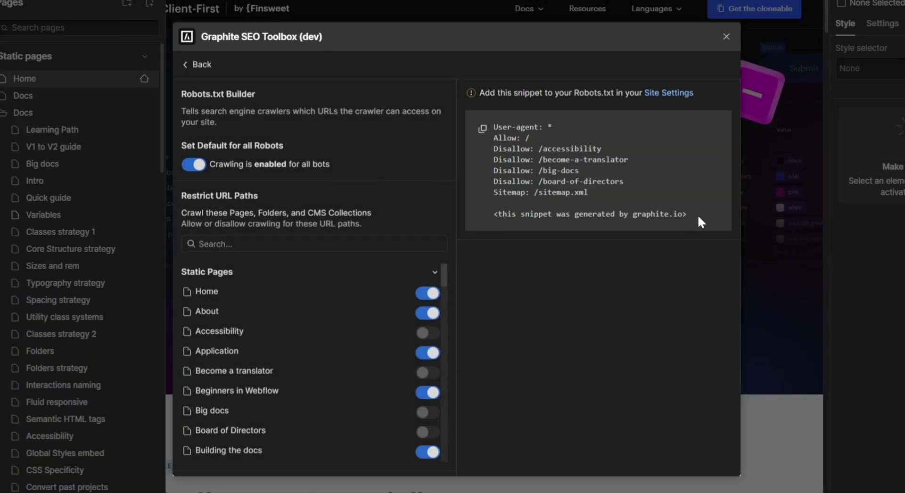
Copy the generated robots.txt snippet and go to the Webflow site menu
{"action": "left_click_drag", "start_coordinate": [697, 213], "coordinate": [490, 123]}
{"action": "left_click", "coordinate": [490, 123]}
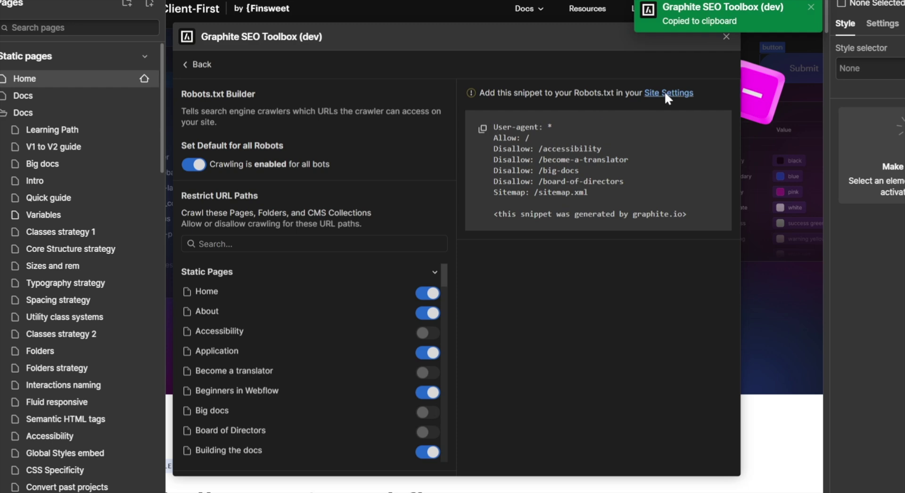
{"action": "left_click", "coordinate": [10, 10]}
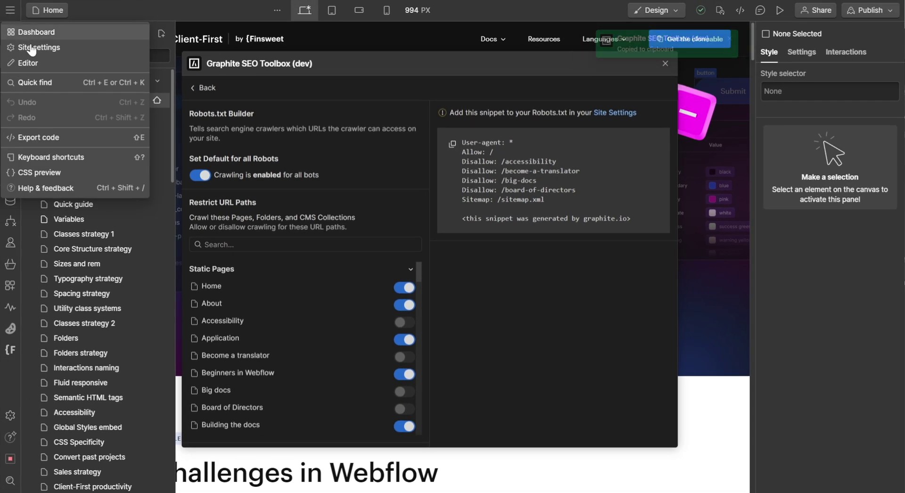
Paste the copied allow and disallow rules into the robots.txt field in SEO site settings
{"action": "left_click", "coordinate": [32, 48]}
{"action": "left_click", "coordinate": [80, 221]}
{"action": "left_click", "coordinate": [261, 293]}
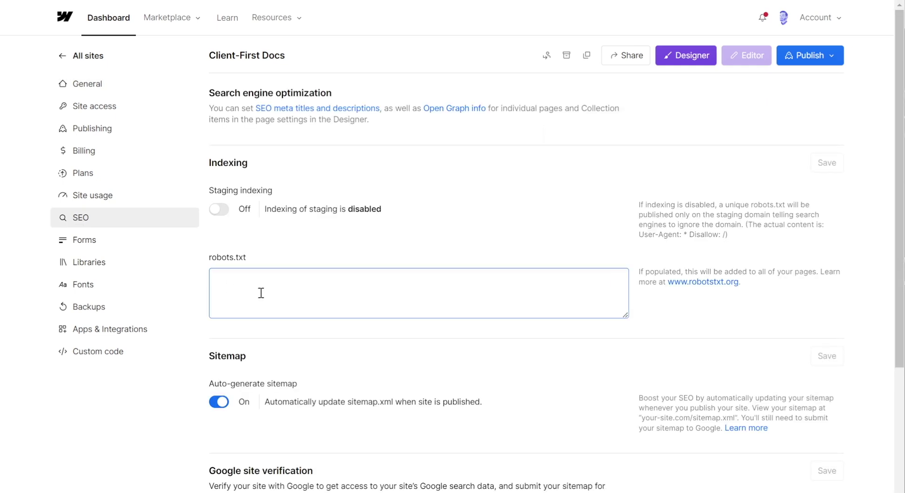
{"action": "key", "text": "ctrl+v"}
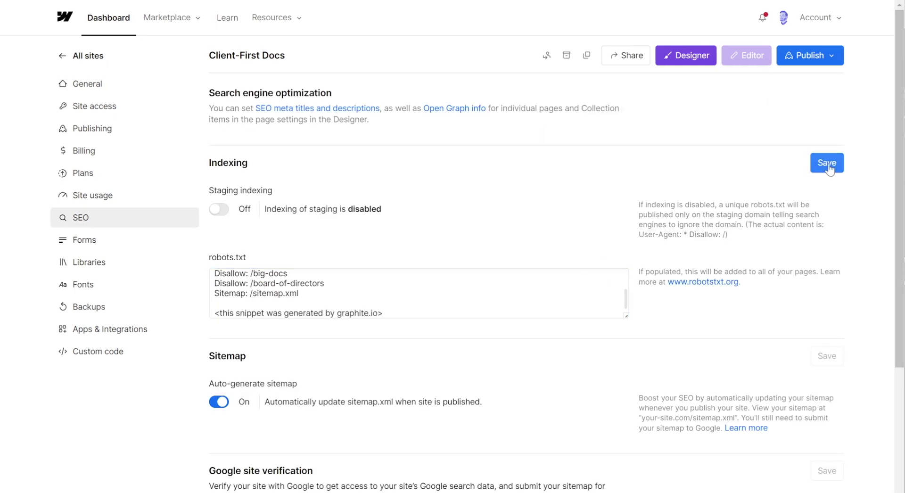